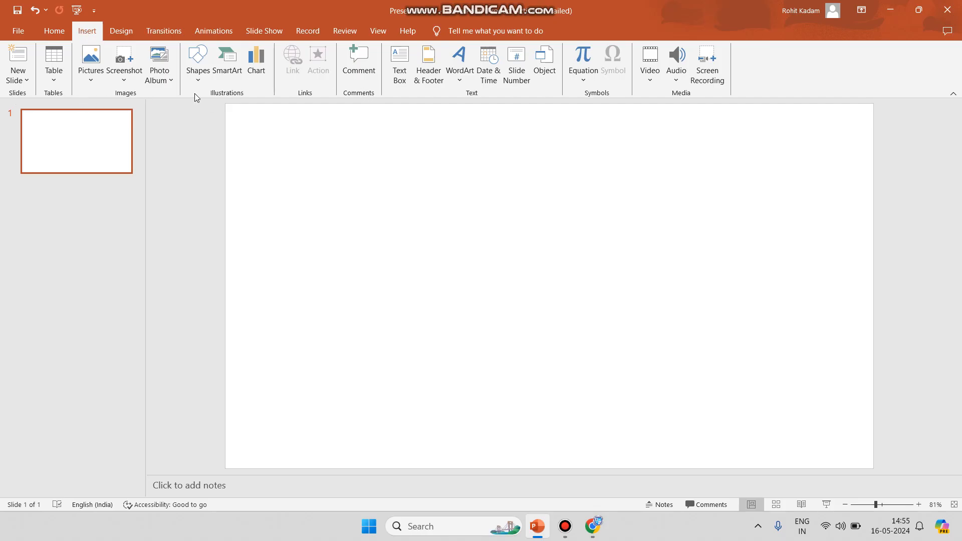
left_click(23, 81)
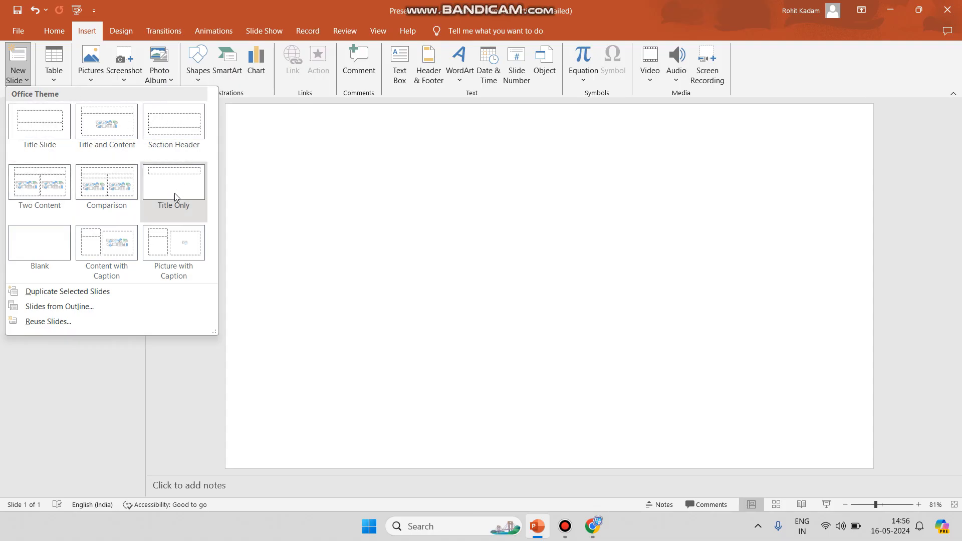
left_click(55, 33)
left_click(55, 33)
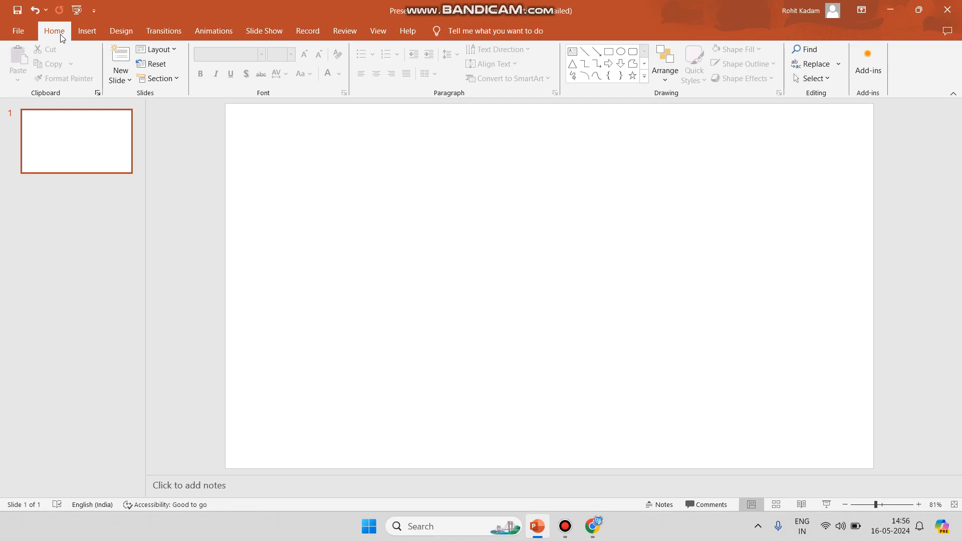
left_click(86, 31)
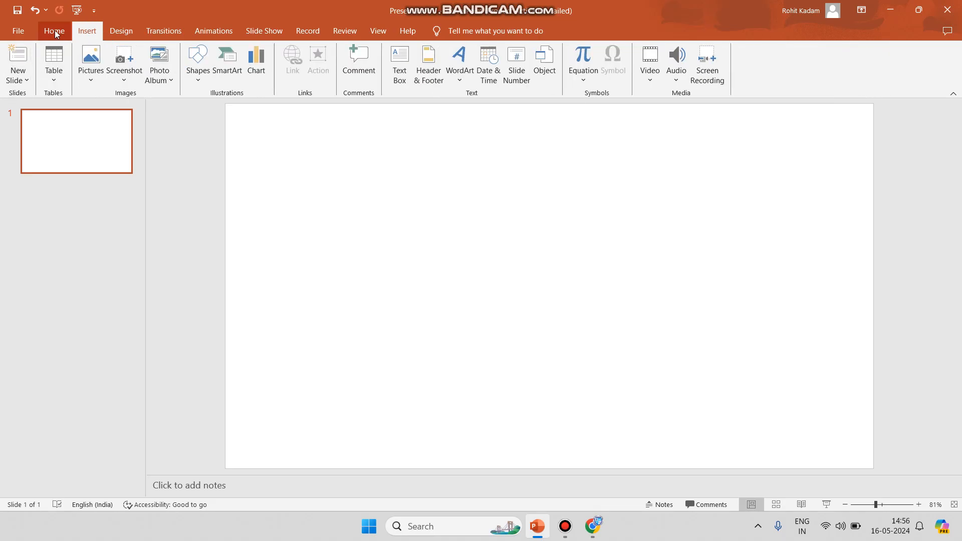
left_click(55, 33)
Add a second slide with the Blank layout and reselect slide 1
left_click(86, 31)
left_click(22, 80)
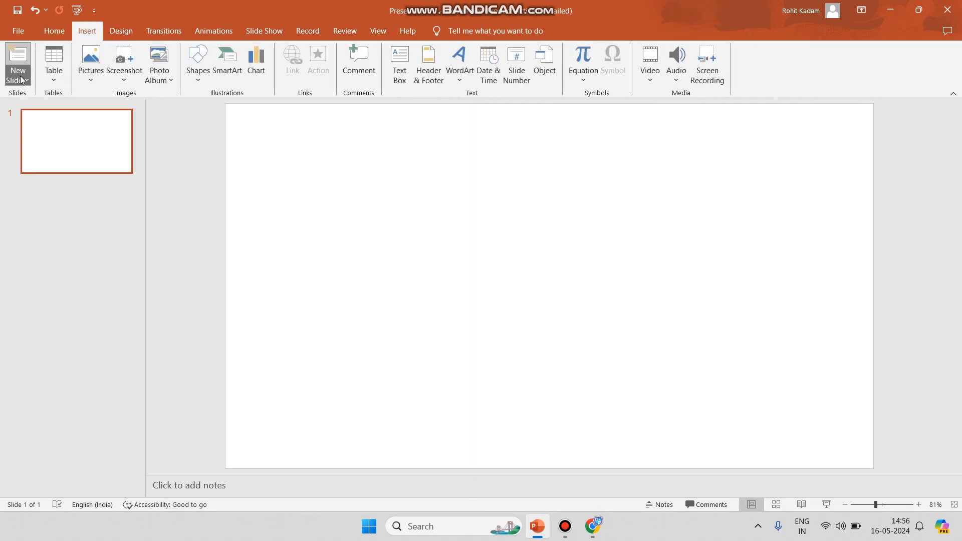
left_click(49, 231)
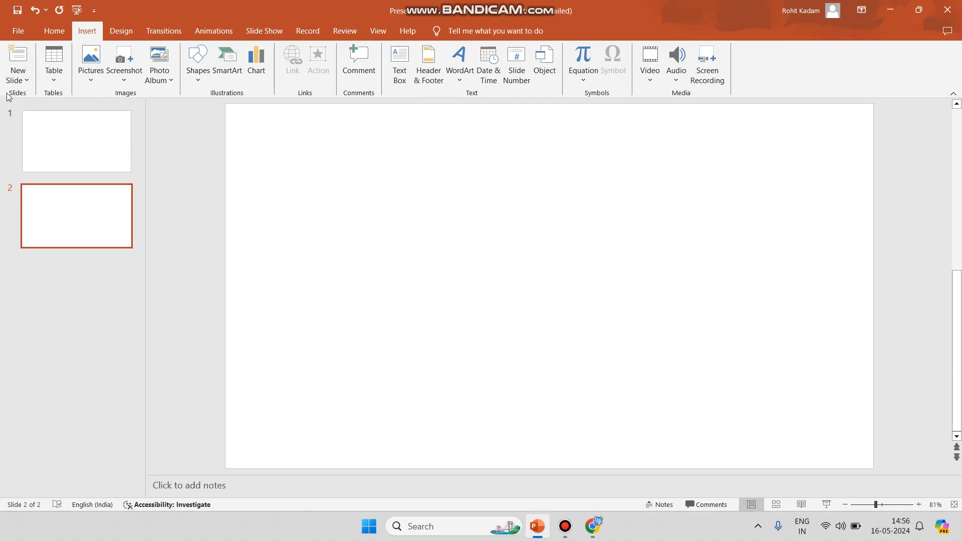
left_click(69, 125)
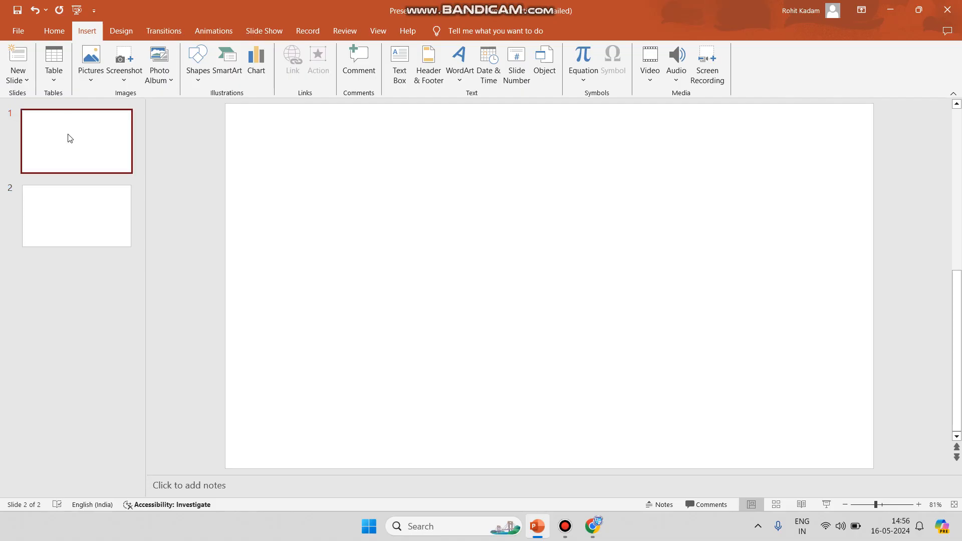
left_click(60, 80)
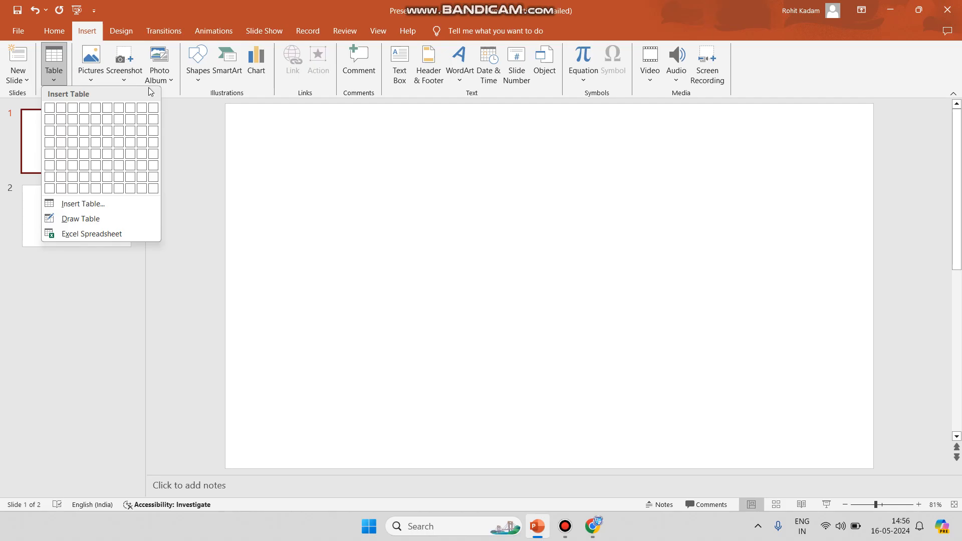
left_click(182, 100)
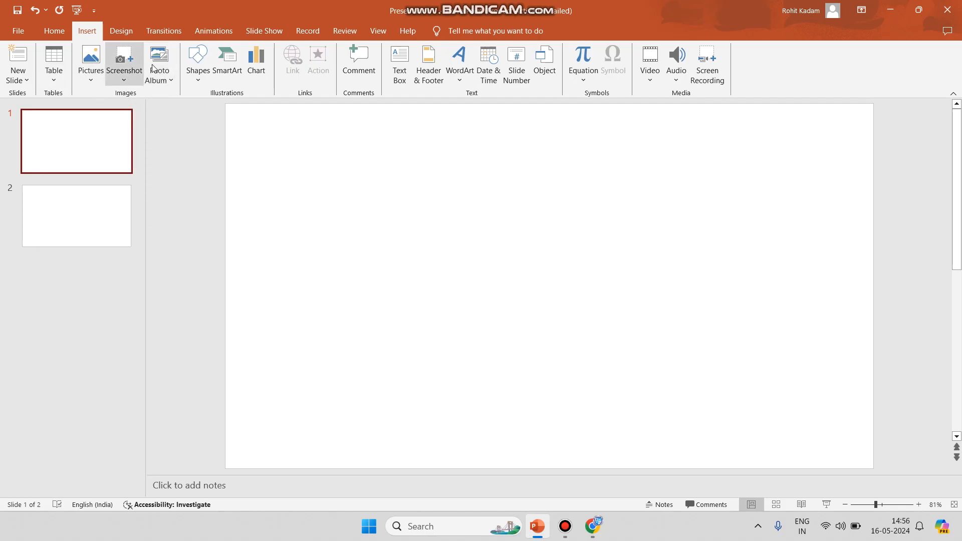
left_click(94, 78)
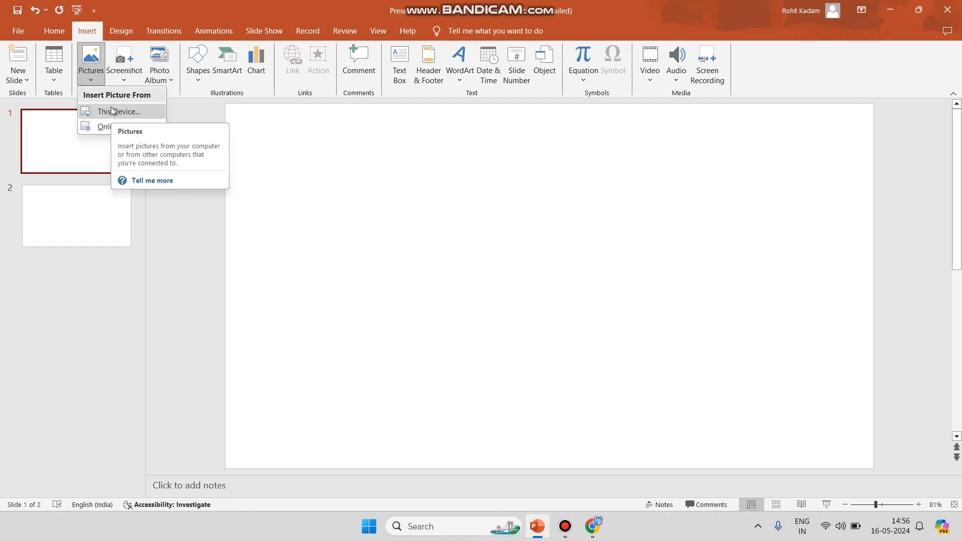
left_click(126, 79)
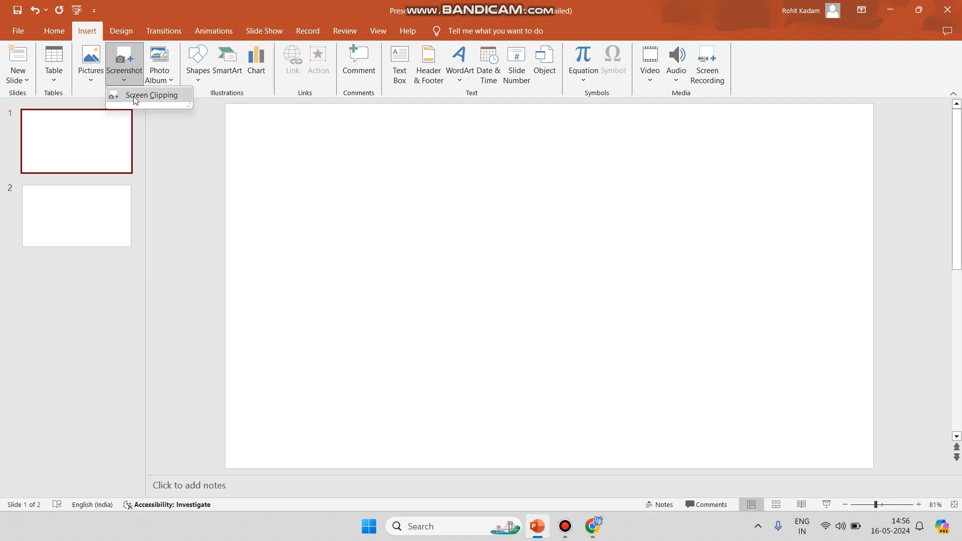
left_click(165, 79)
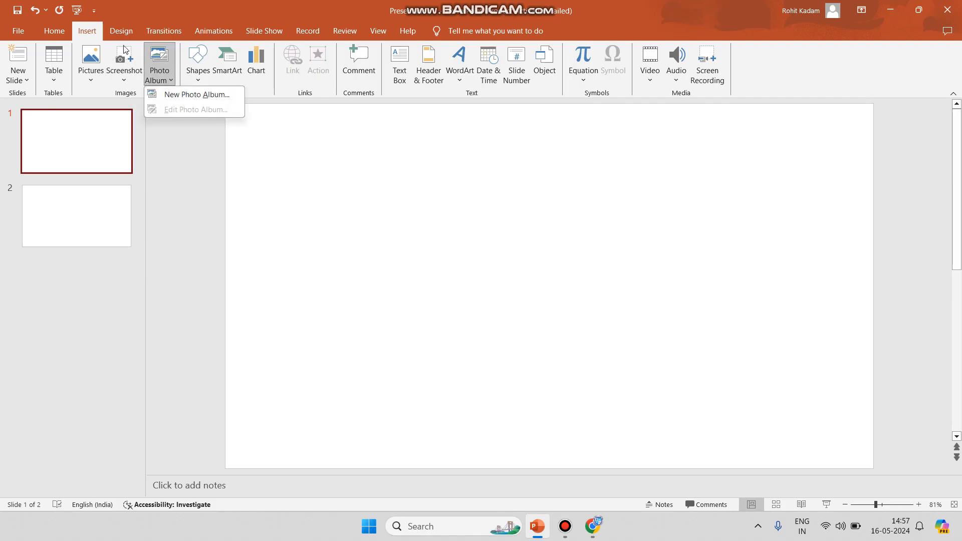
Insert the picture logo.jpg from this device's Downloads folder onto slide 1 and select it
left_click(94, 80)
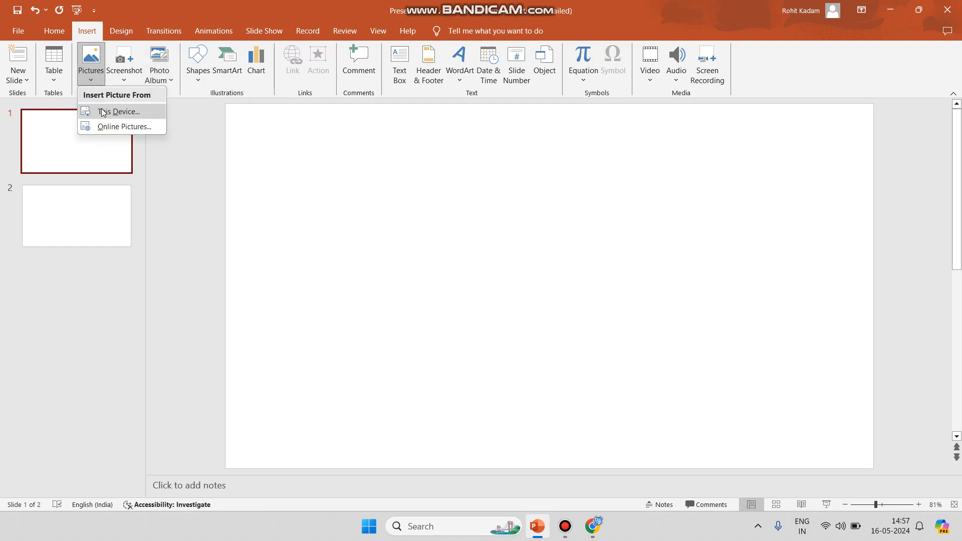
left_click(114, 117)
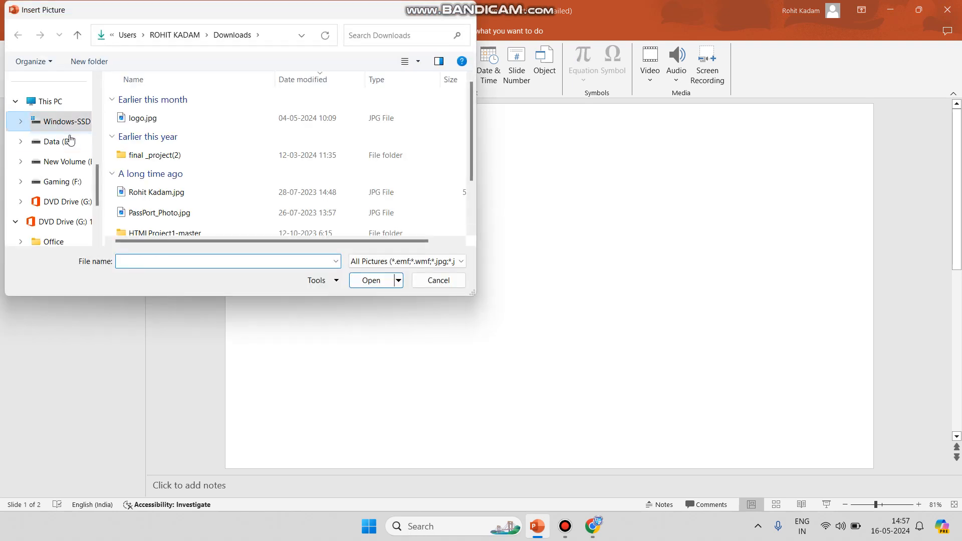
scroll(60, 150, "up", 5)
left_click(62, 193)
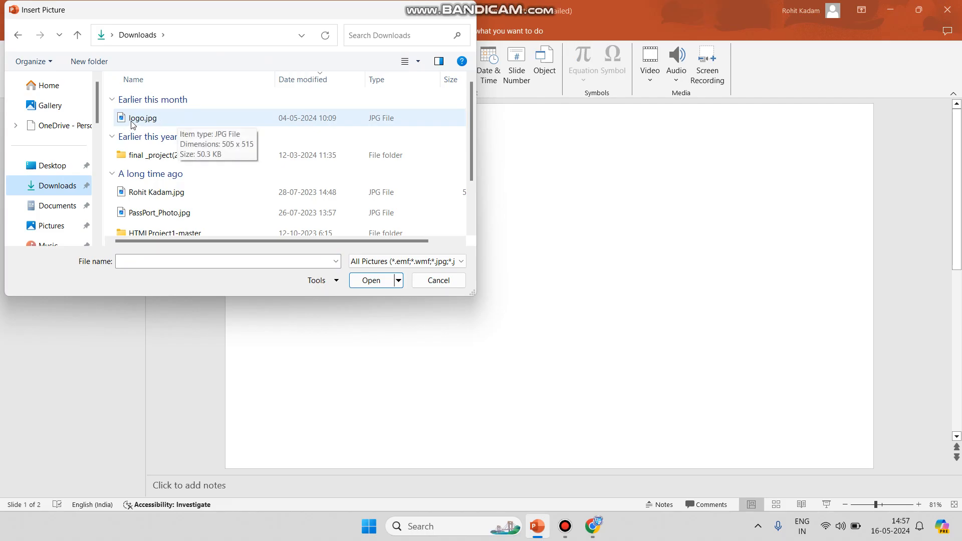
left_click(150, 120)
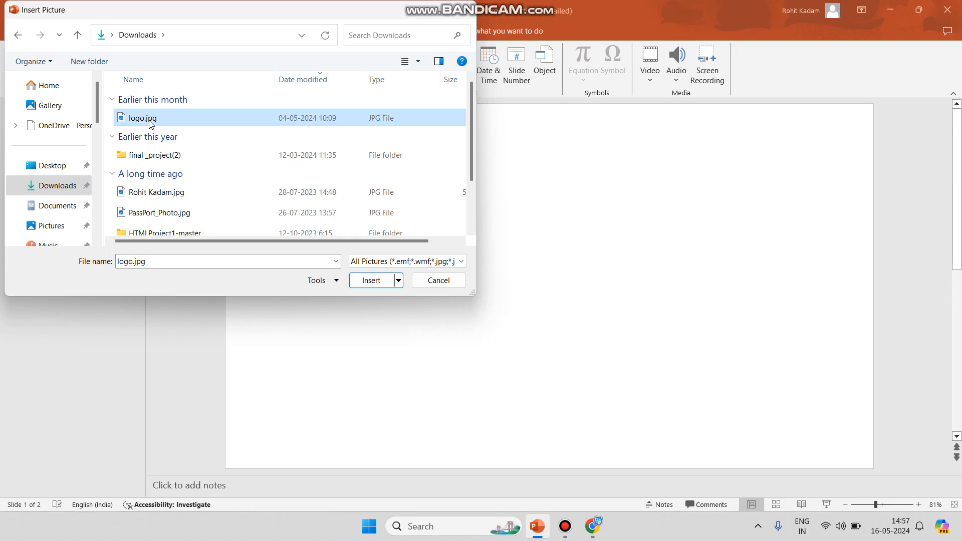
left_click(379, 281)
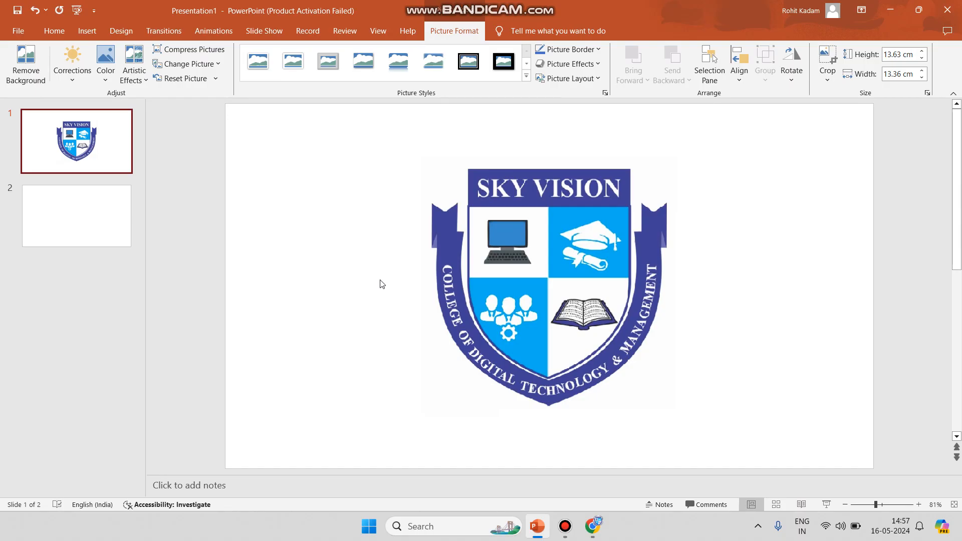
left_click(564, 267)
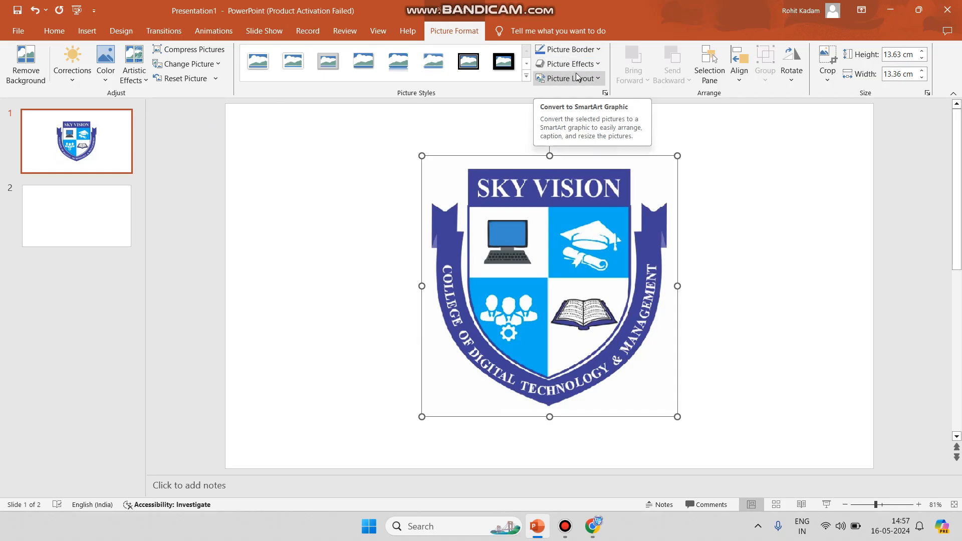
Insert a screen clipping of the entire desktop onto slide 2
left_click(88, 33)
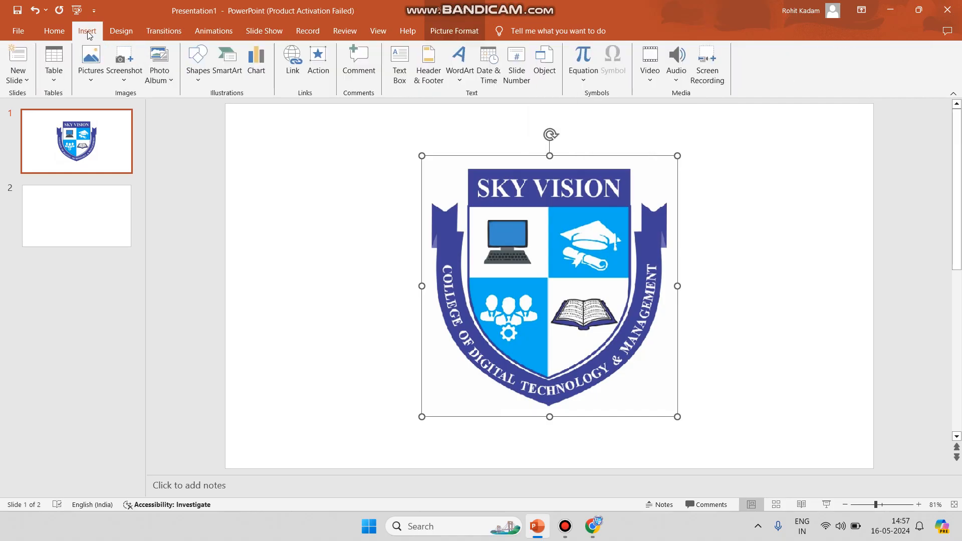
left_click(83, 220)
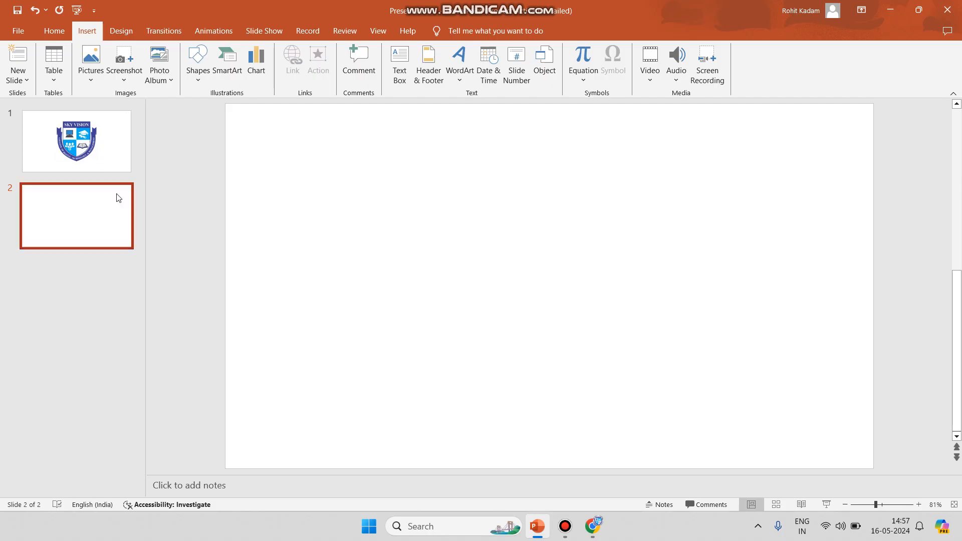
left_click(125, 79)
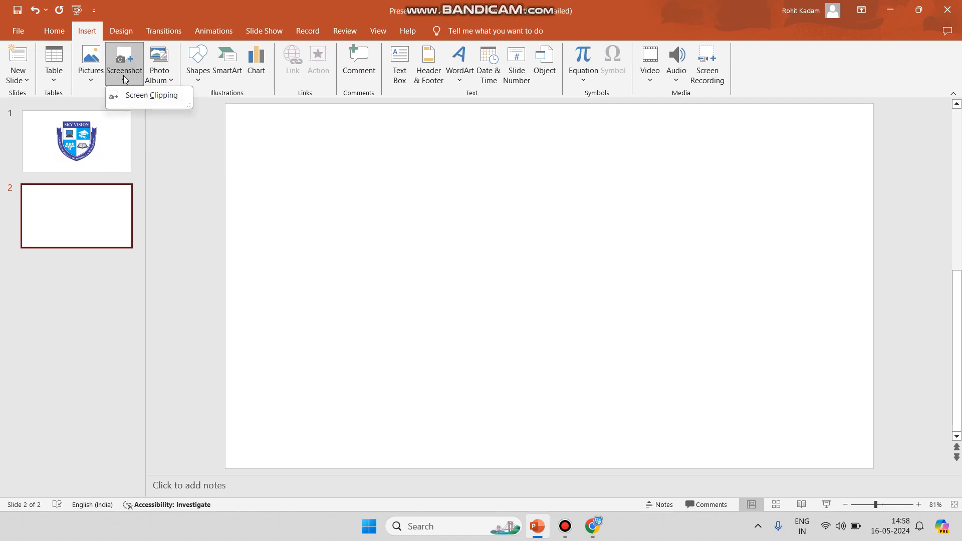
left_click(139, 97)
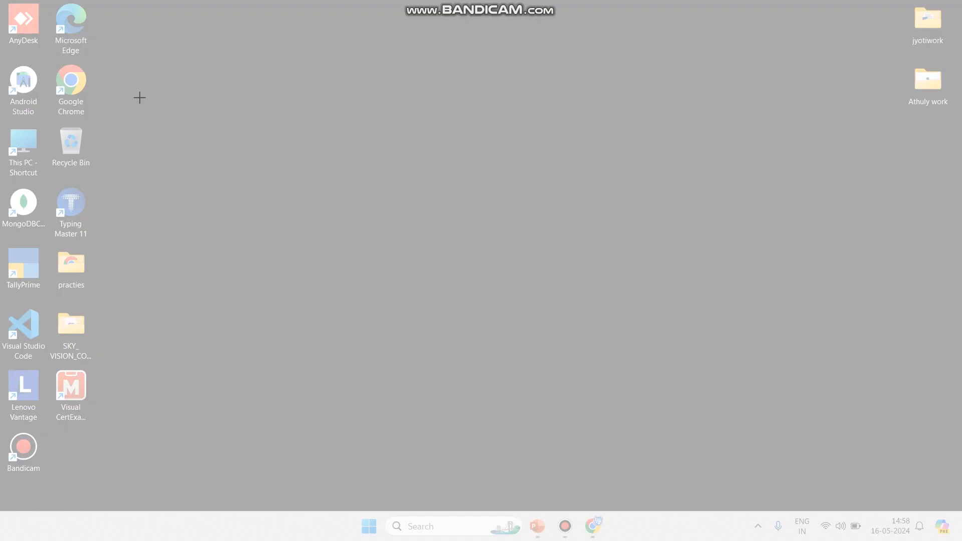
left_click_drag(42, 24, 960, 538)
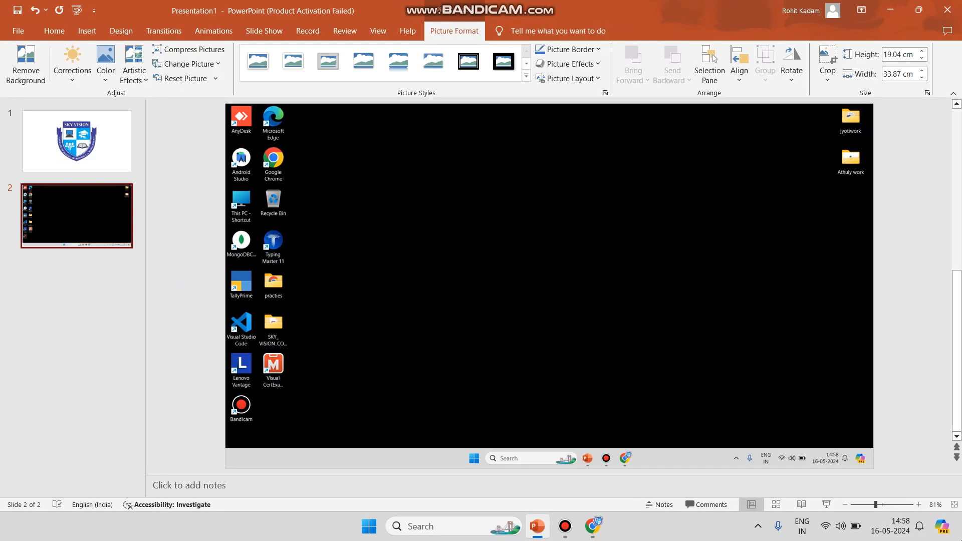
left_click(343, 263)
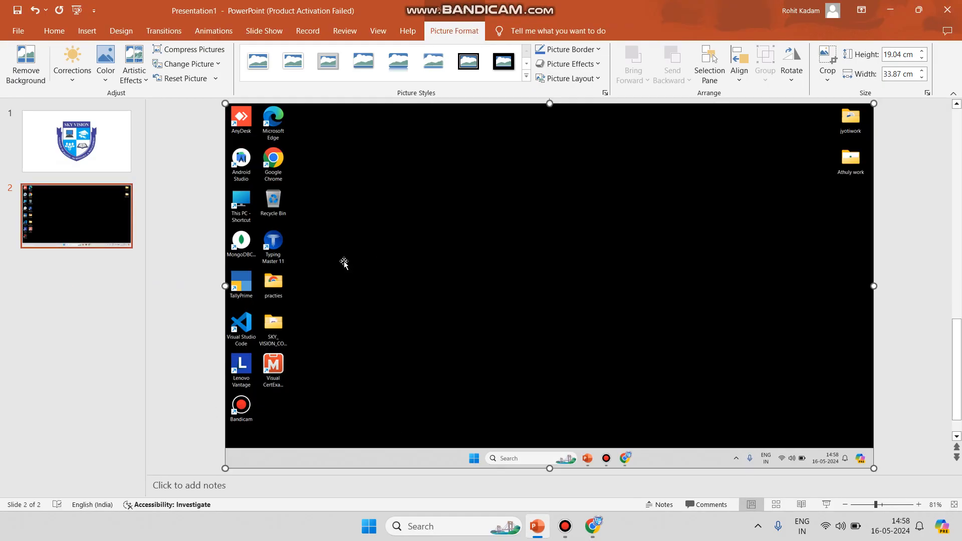
left_click(3, 321)
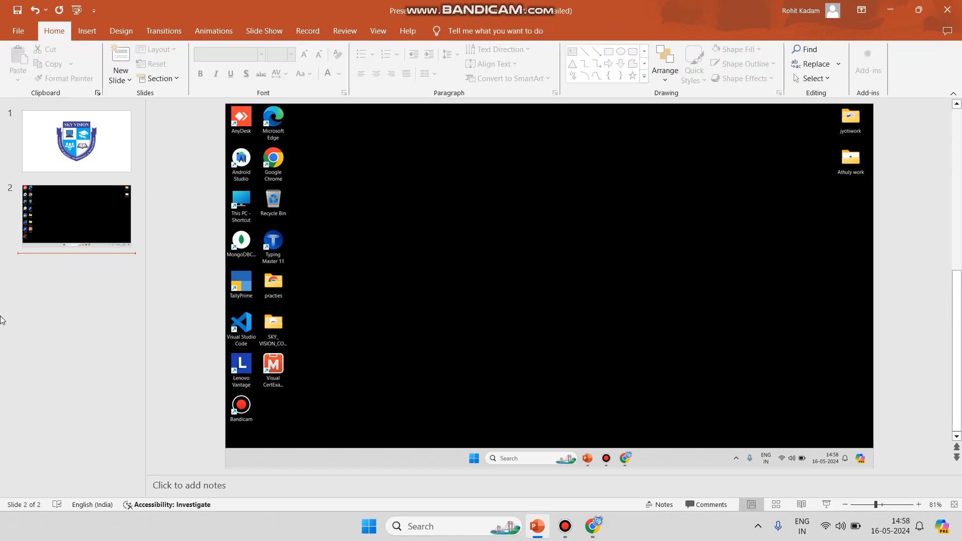
Create a new photo album from three Downloads pictures: logo.jpg, the JPG named after a person, and PassPort_Photo.jpg
left_click(87, 38)
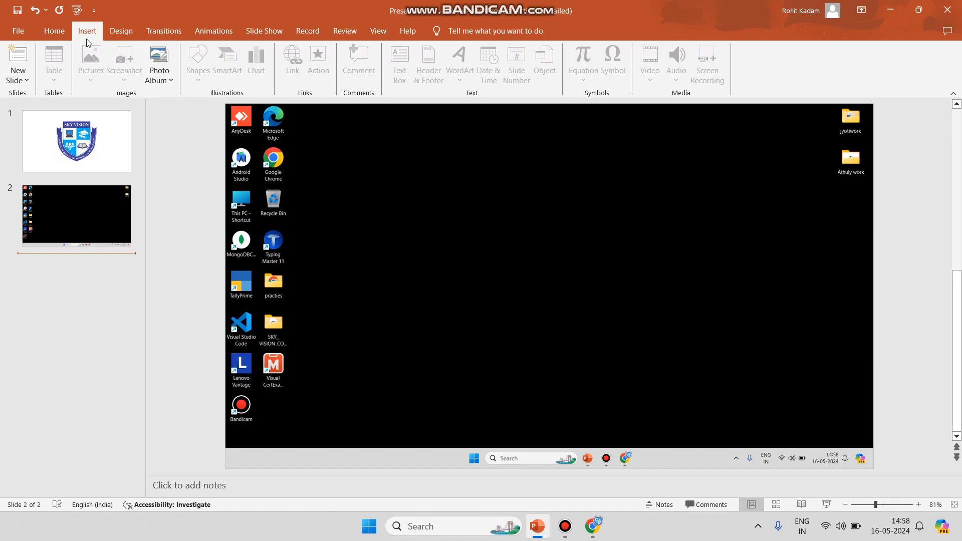
left_click(173, 74)
left_click(184, 95)
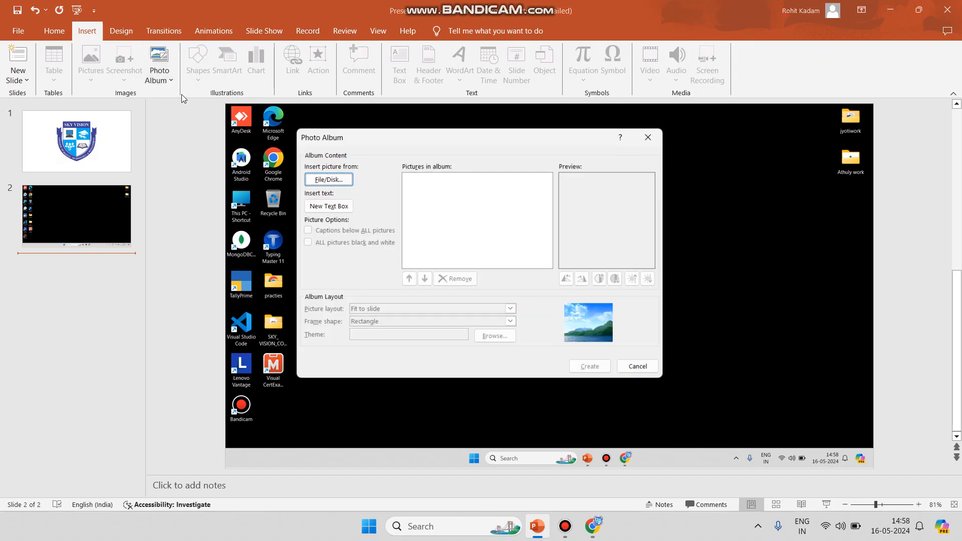
left_click(330, 179)
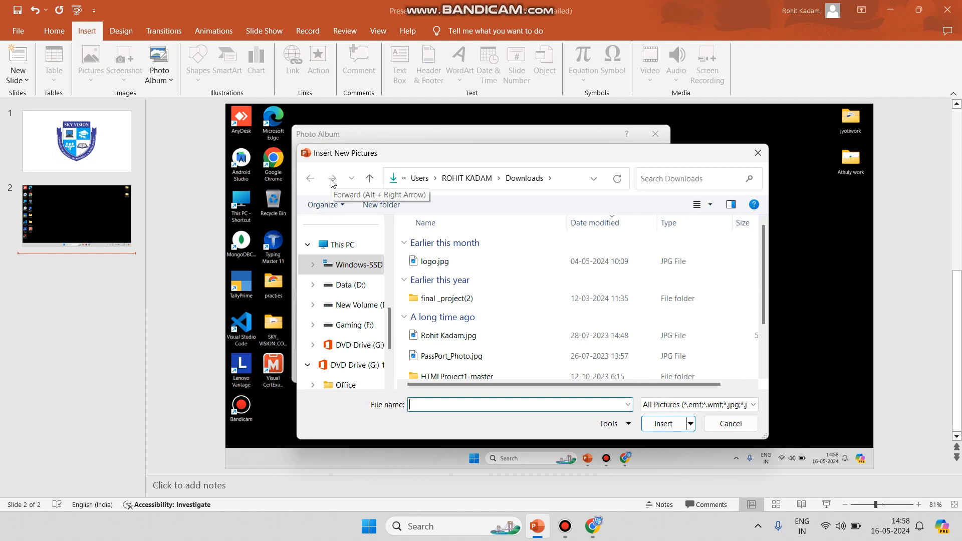
left_click(467, 261)
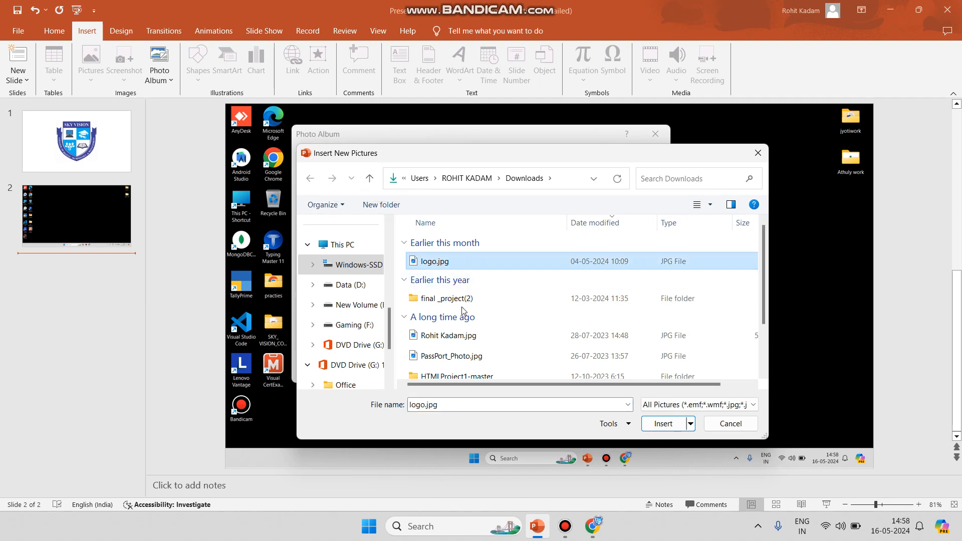
left_click(465, 335, "ctrl")
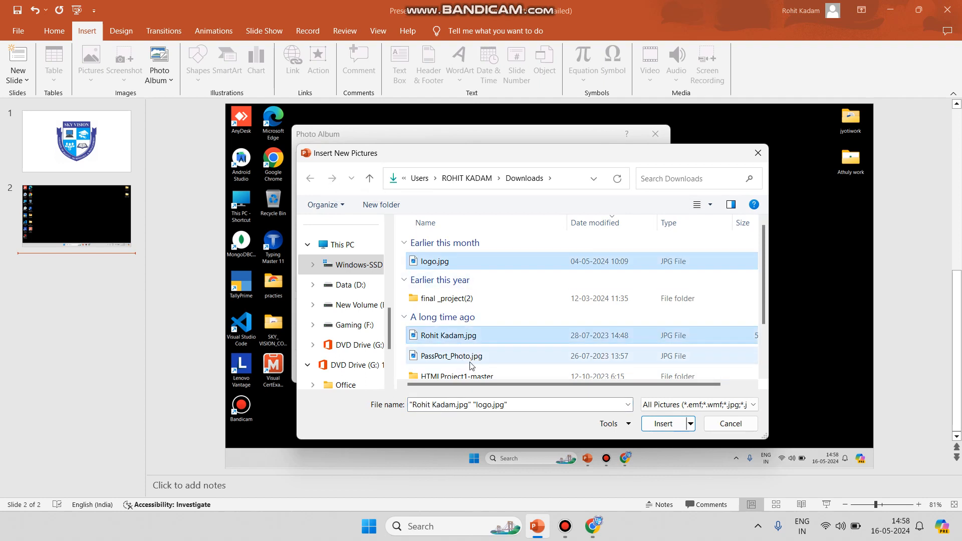
left_click(464, 356, "ctrl")
left_click(663, 424)
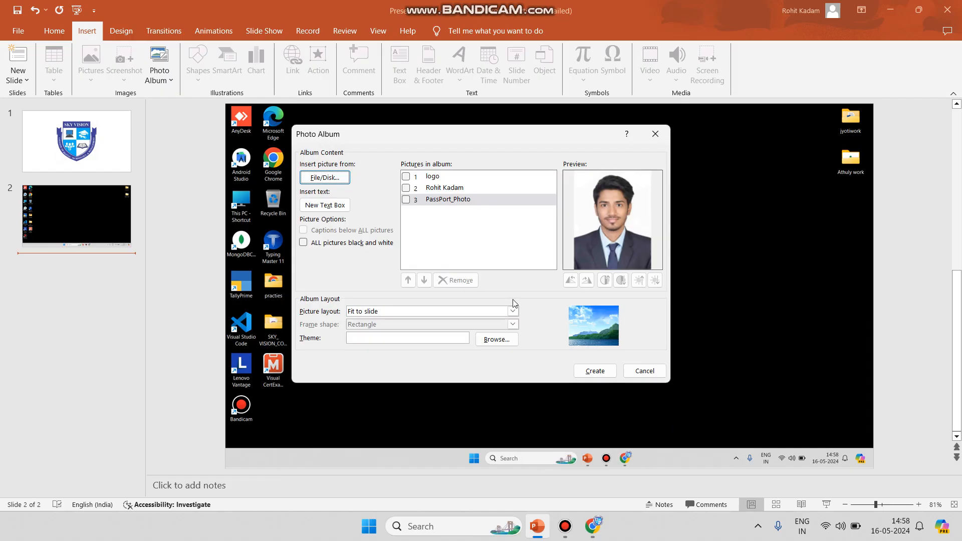
left_click(583, 371)
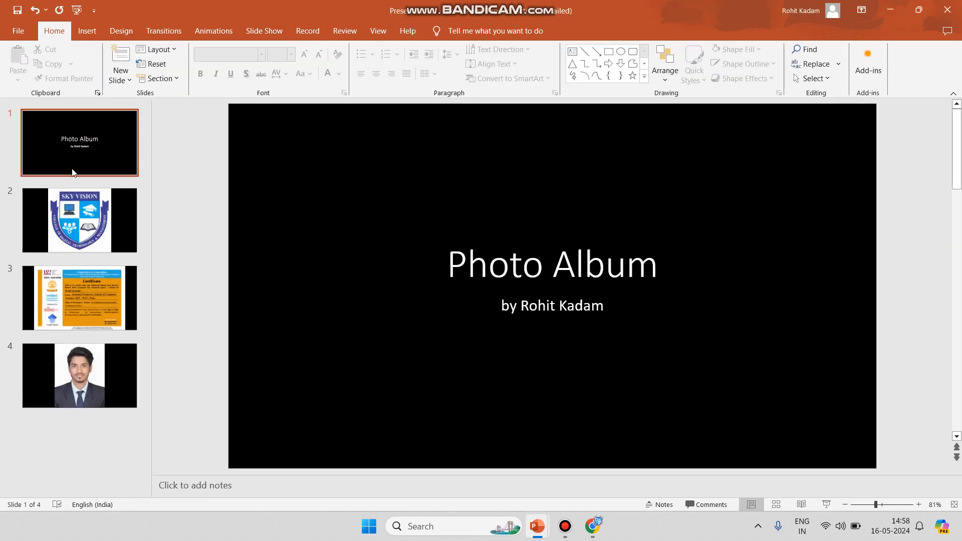
Look through the slides of the new photo album and delete all four of them
left_click(42, 134)
key("Down")
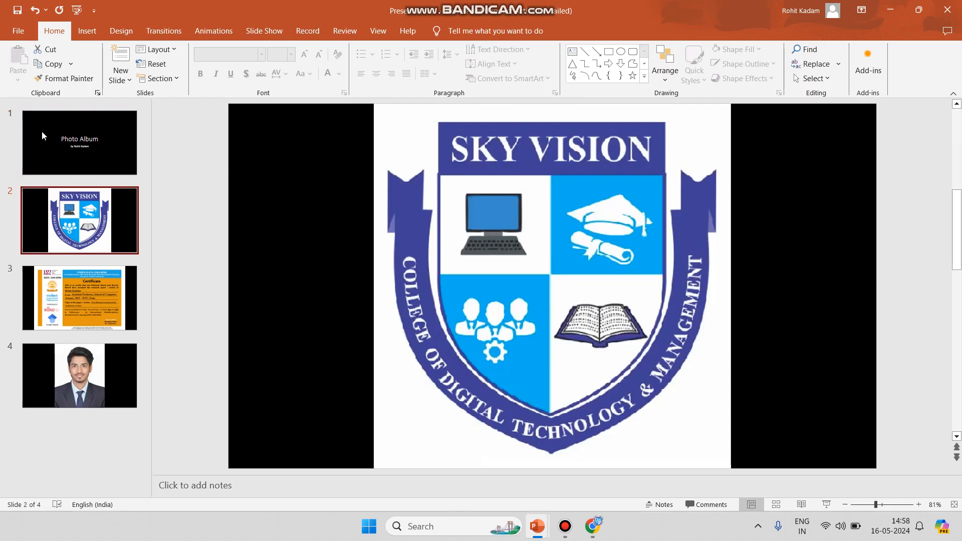
key("Down")
key("Down")
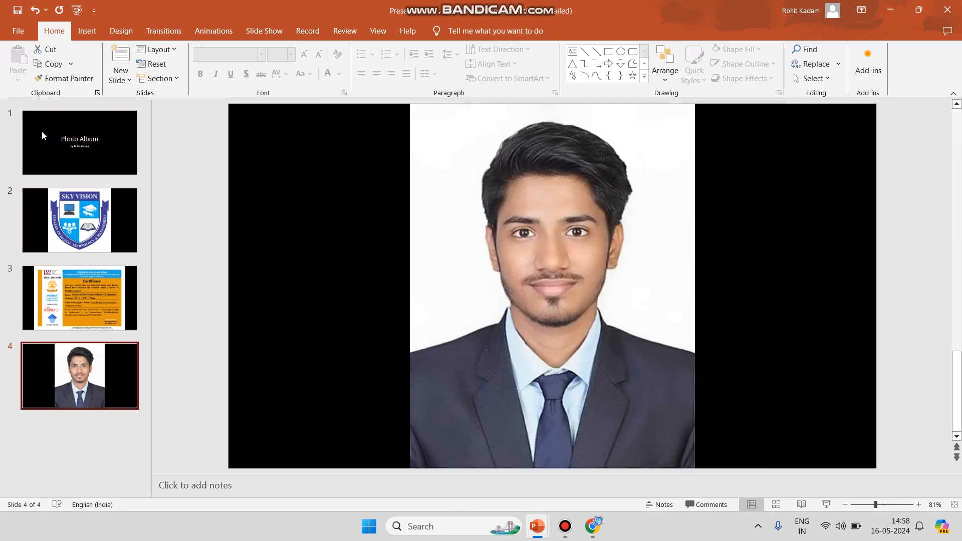
left_click(104, 140)
key("Delete")
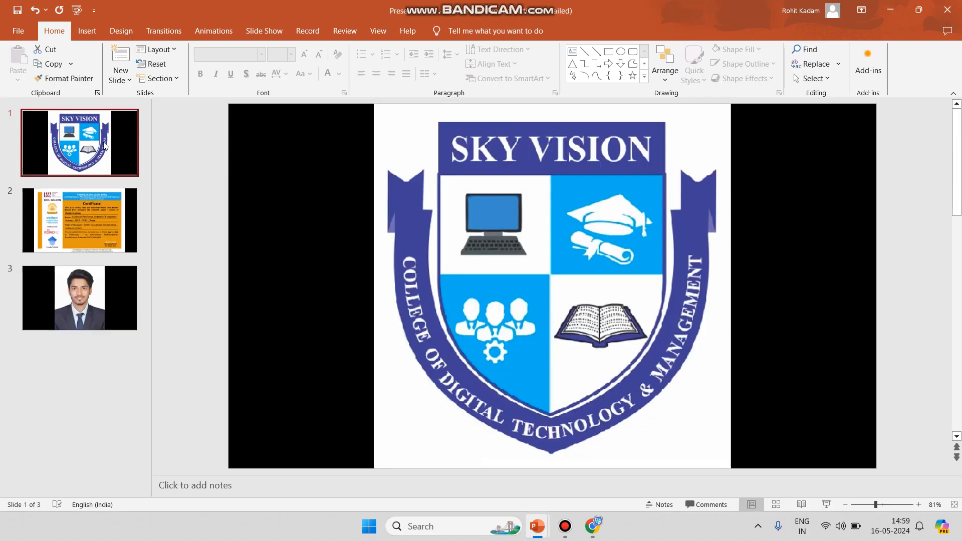
key("Delete")
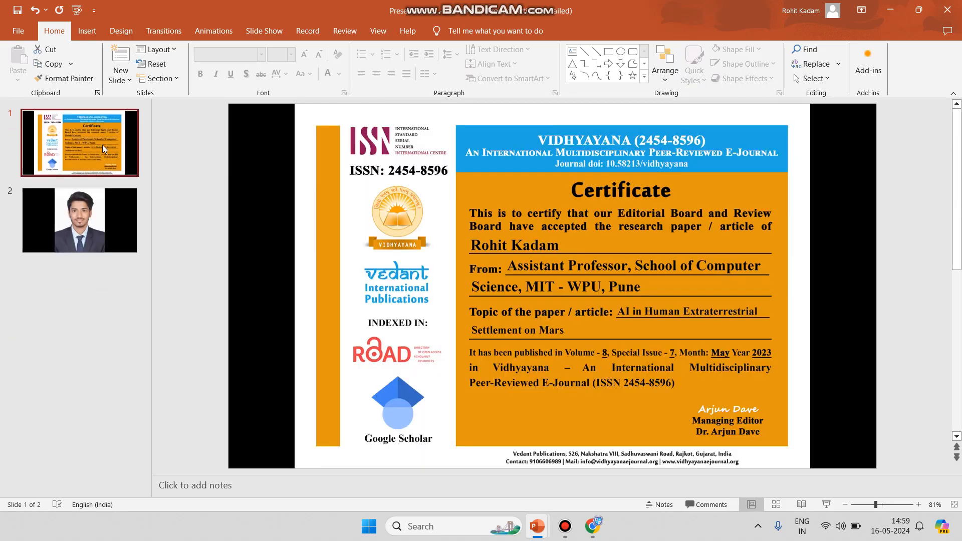
key("Delete")
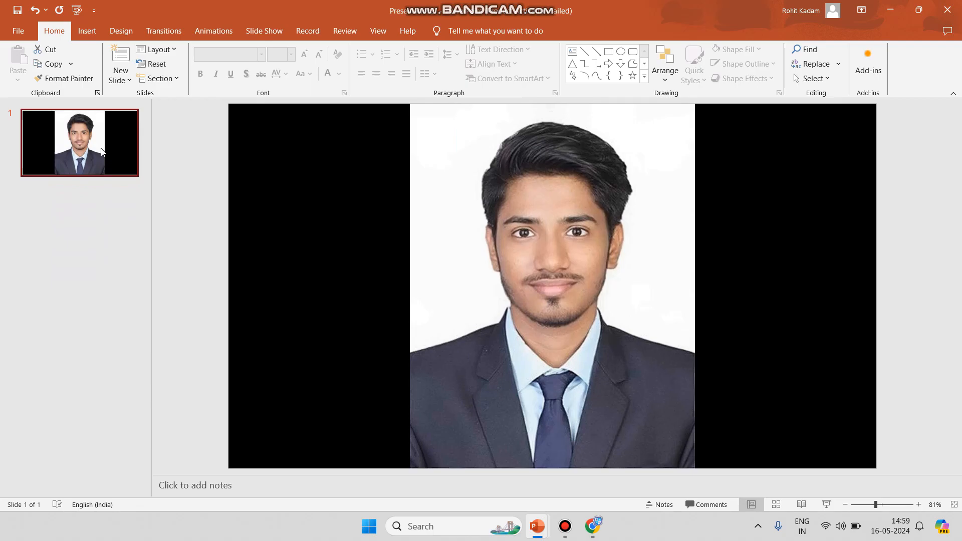
key("Delete")
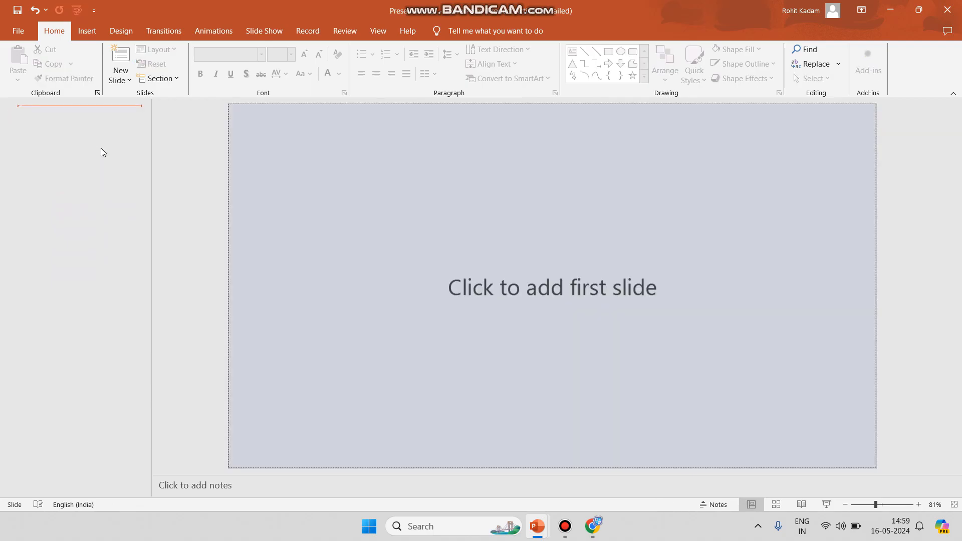
Return from the emptied photo album to the original presentation with the logo and desktop clipping slides
left_click(88, 31)
key("ctrl+z")
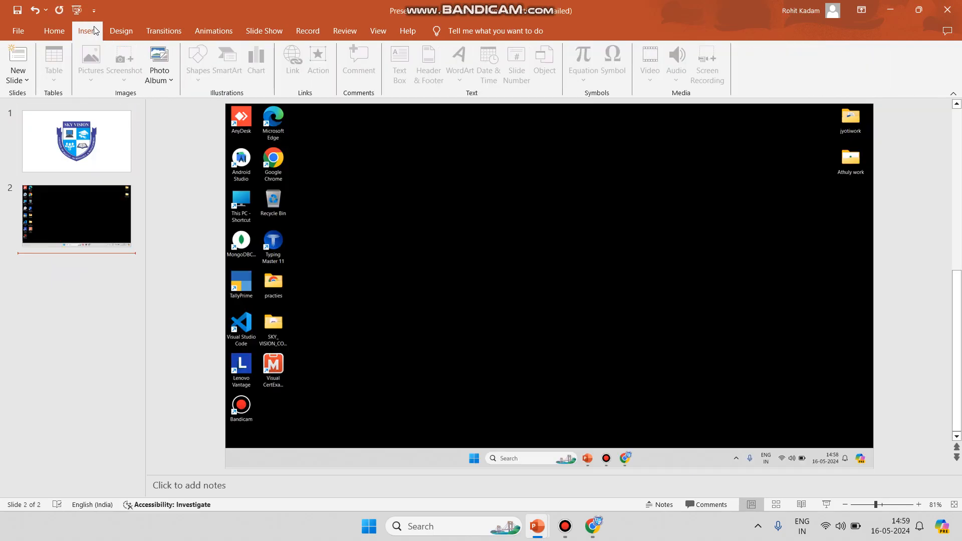
key("alt+Tab")
key("alt+Tab")
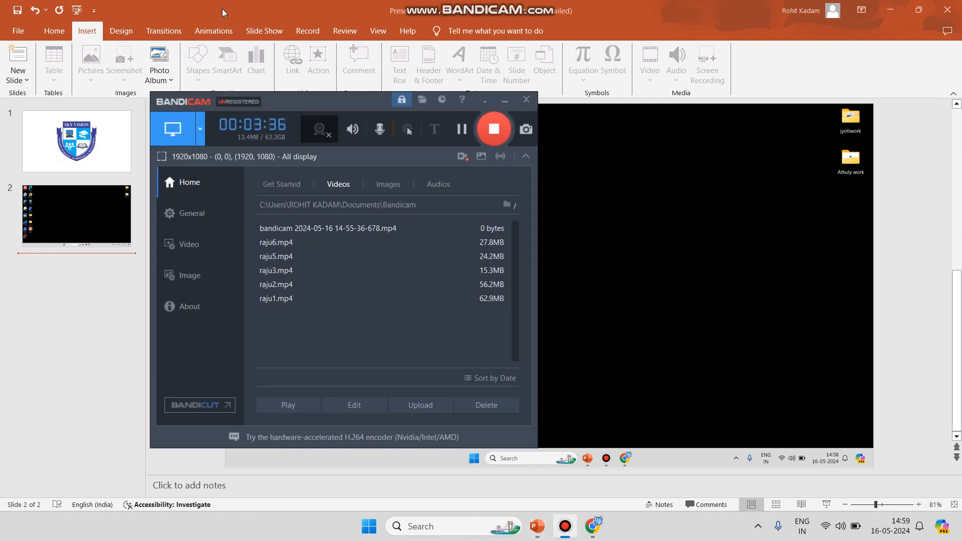